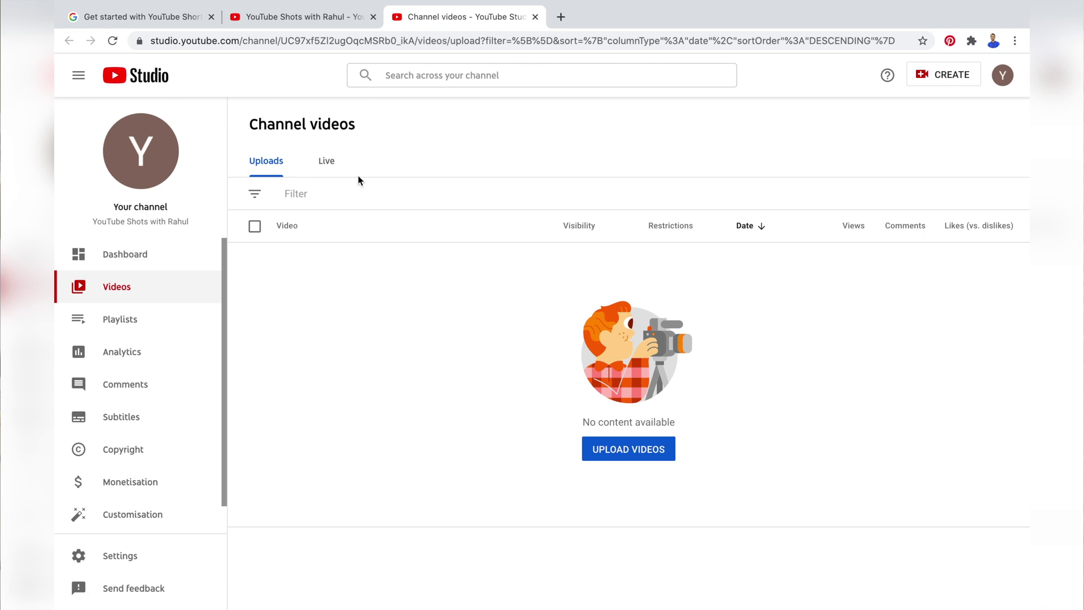
- Open the channel's Basic info settings to reach the Google Account name page for 'LearnDigital withRahul'
left_click(179, 253)
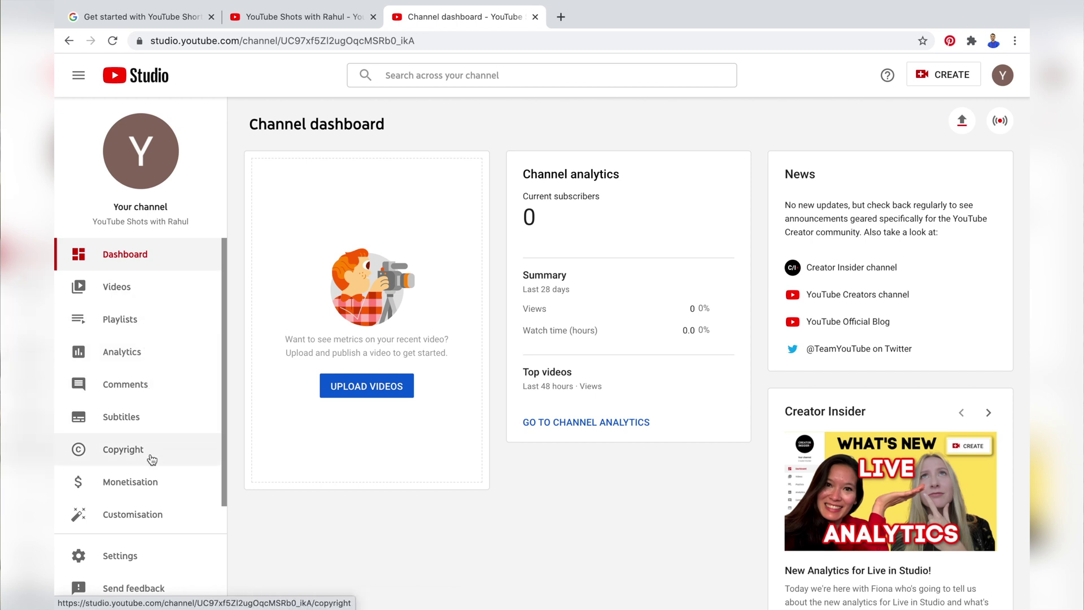
left_click(150, 558)
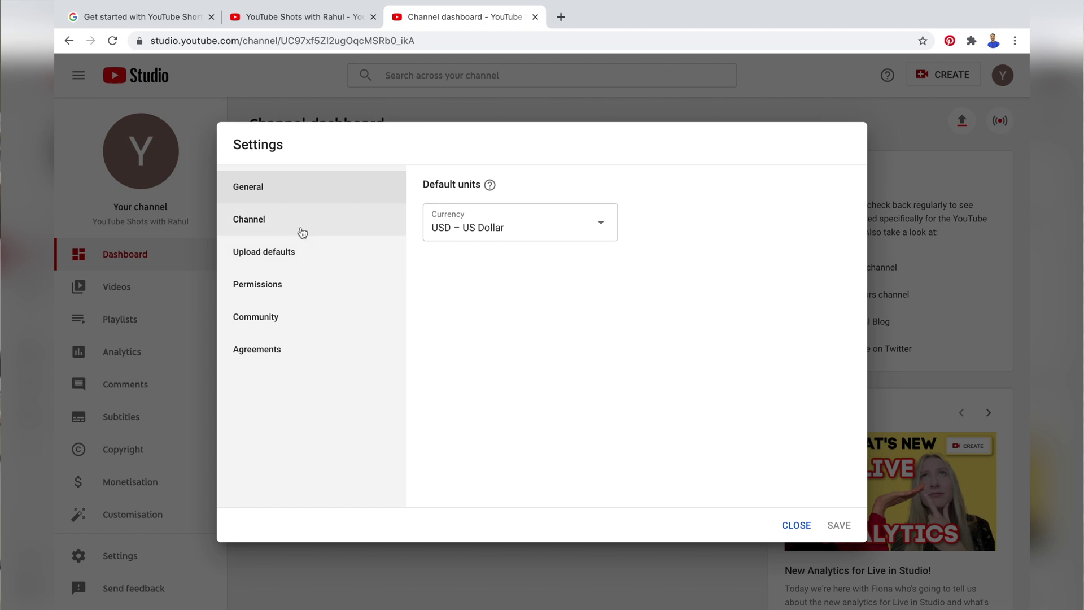
left_click(301, 231)
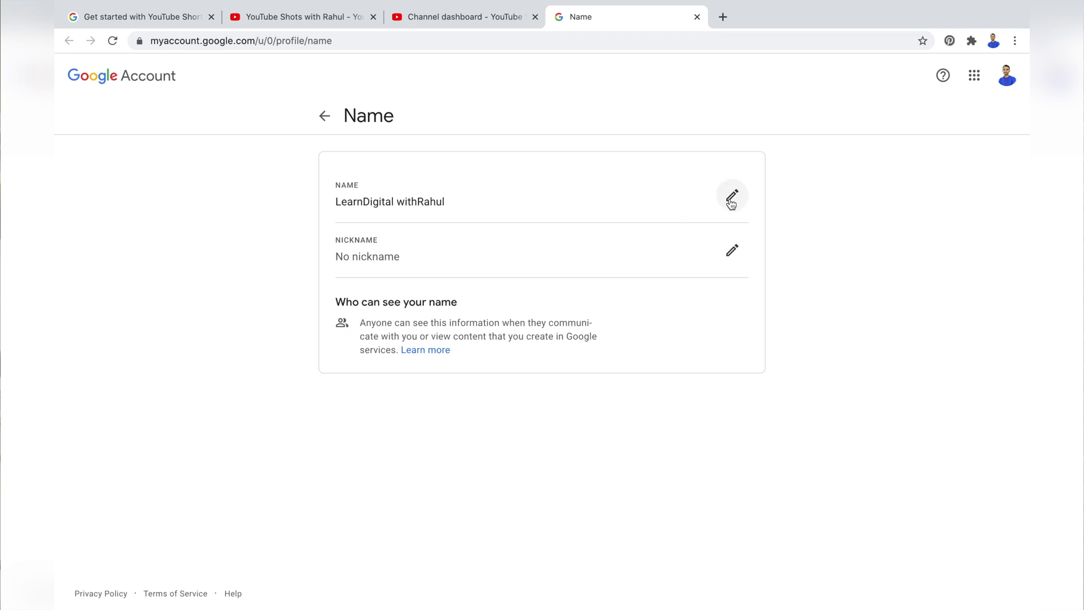
- Edit the account name, delete the stray Last name characters, and leave without saving
left_click(731, 201)
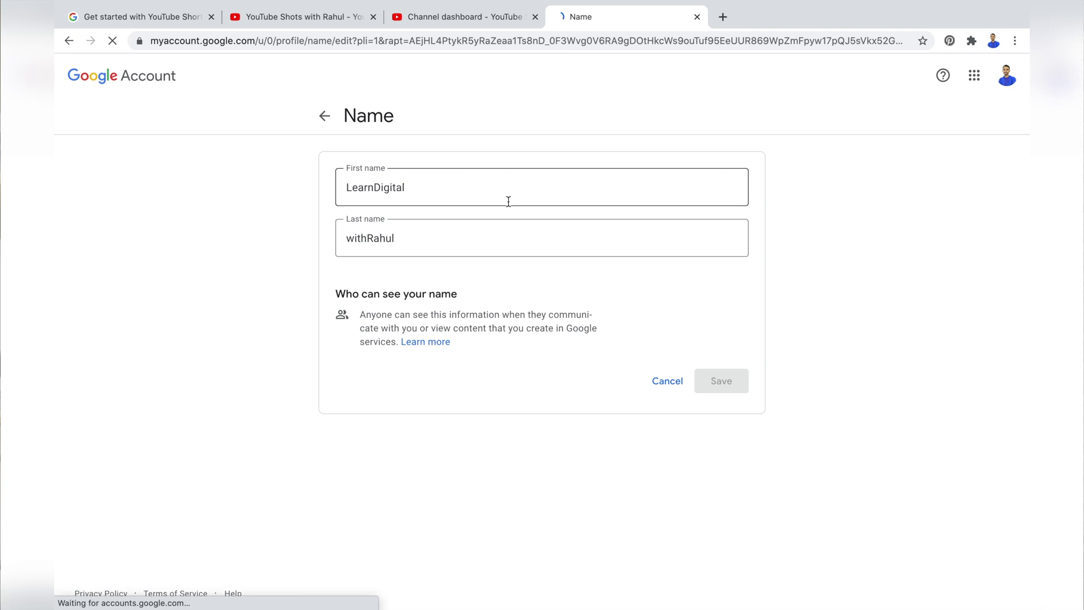
left_click(433, 187)
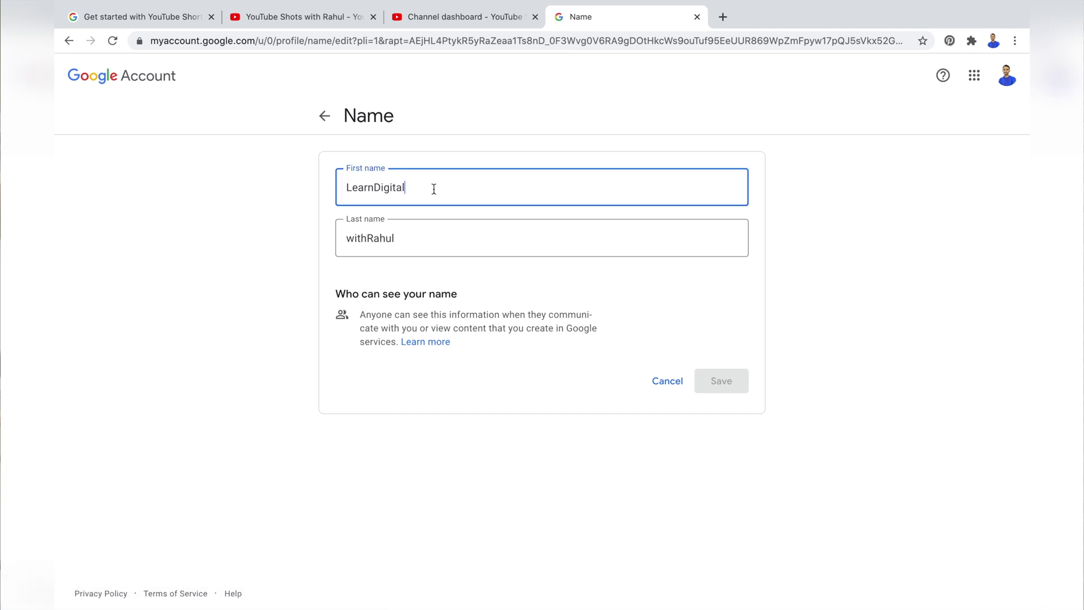
left_click(428, 236)
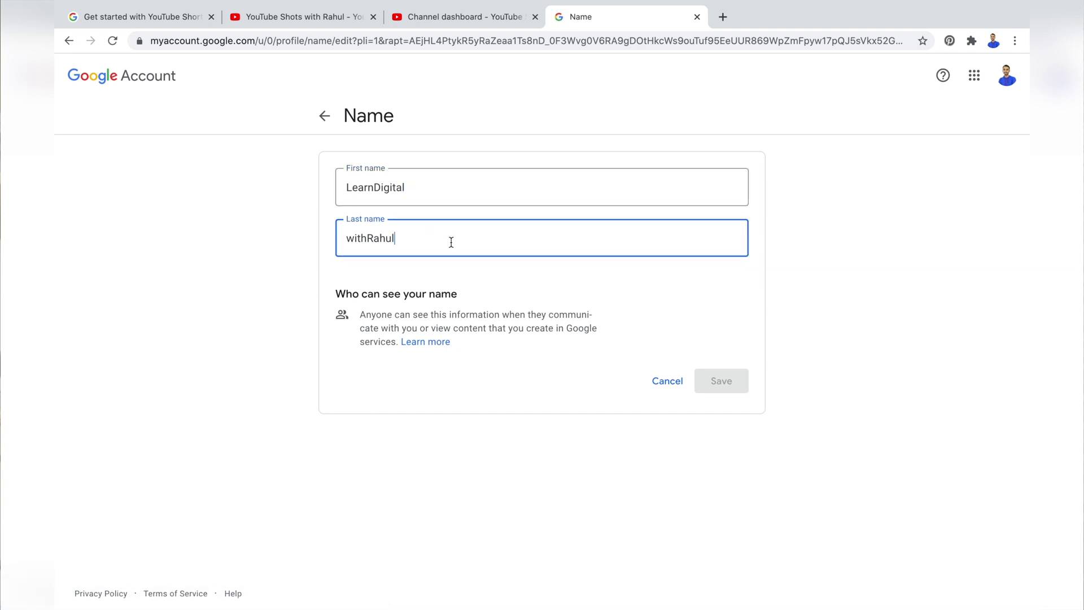
type(" h")
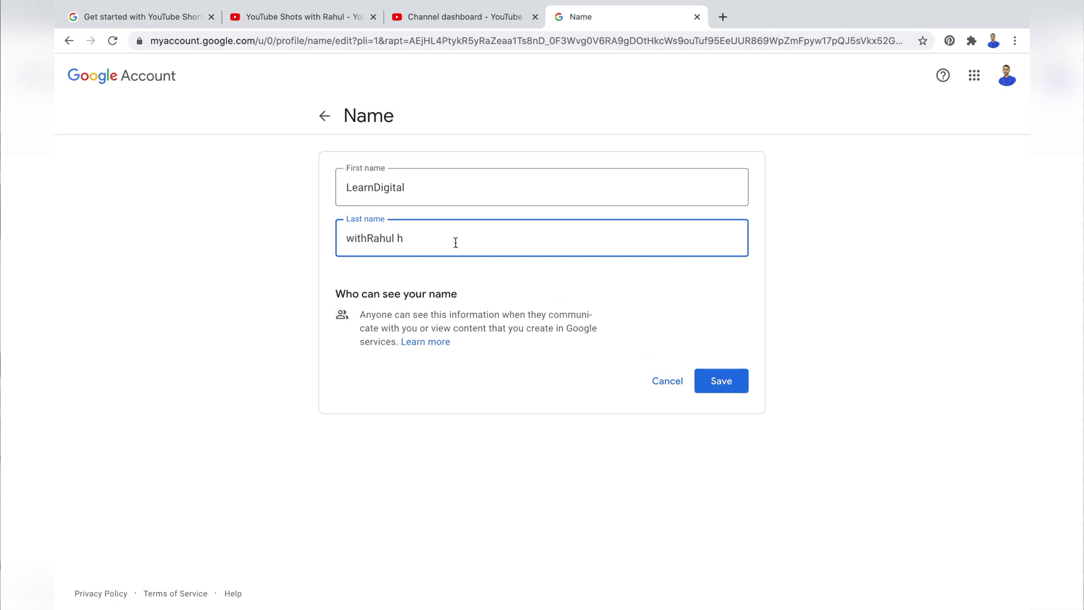
key("BackSpace")
key("BackSpace")
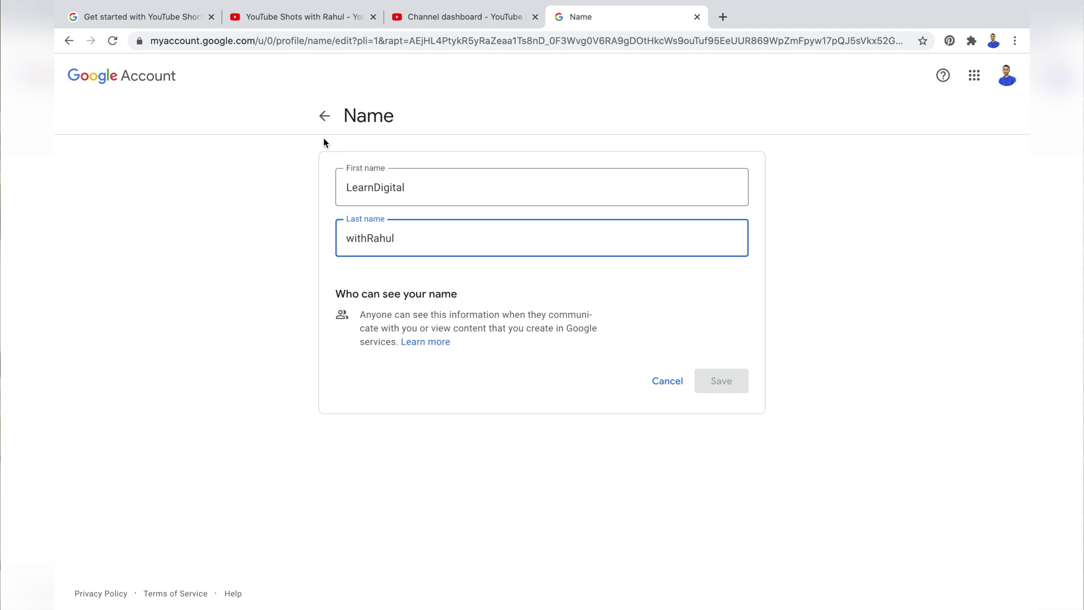
left_click(324, 117)
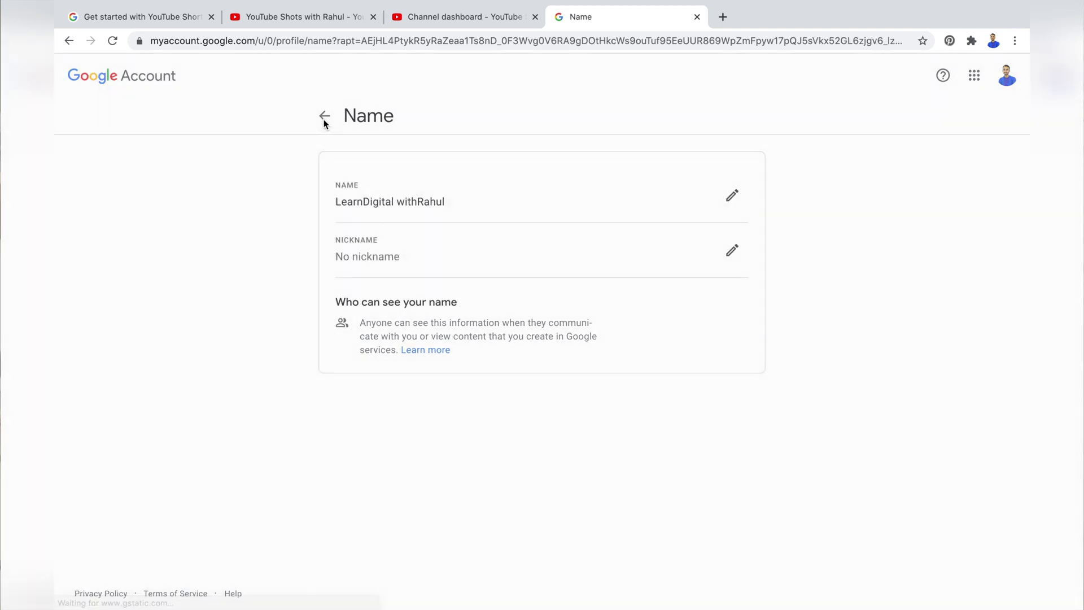
left_click(324, 119)
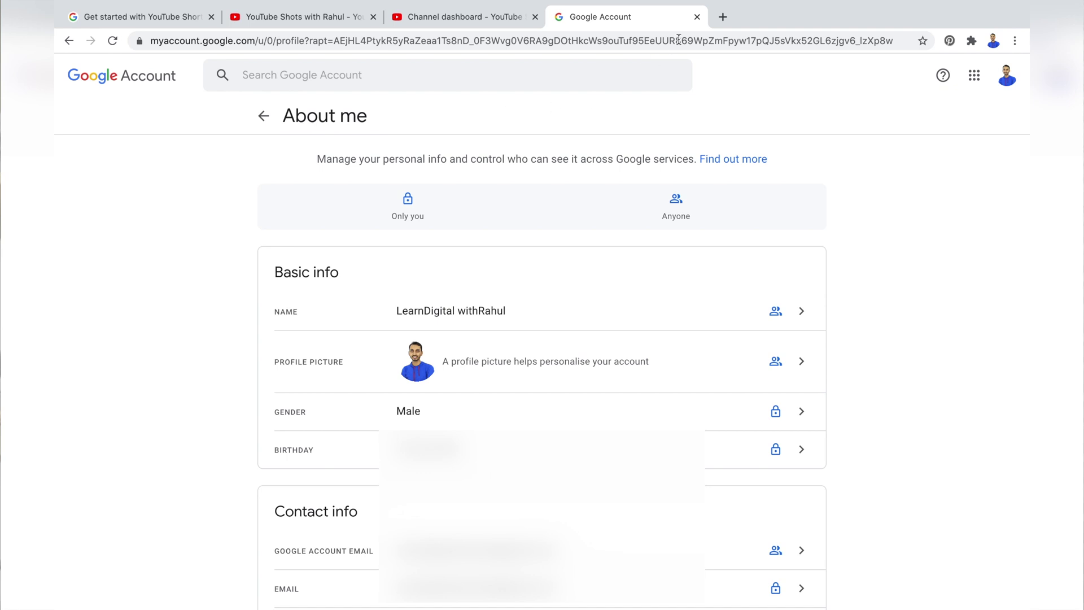
- Close the Account tab and Settings, then make the Customisation > Basic info channel name editable
left_click(696, 17)
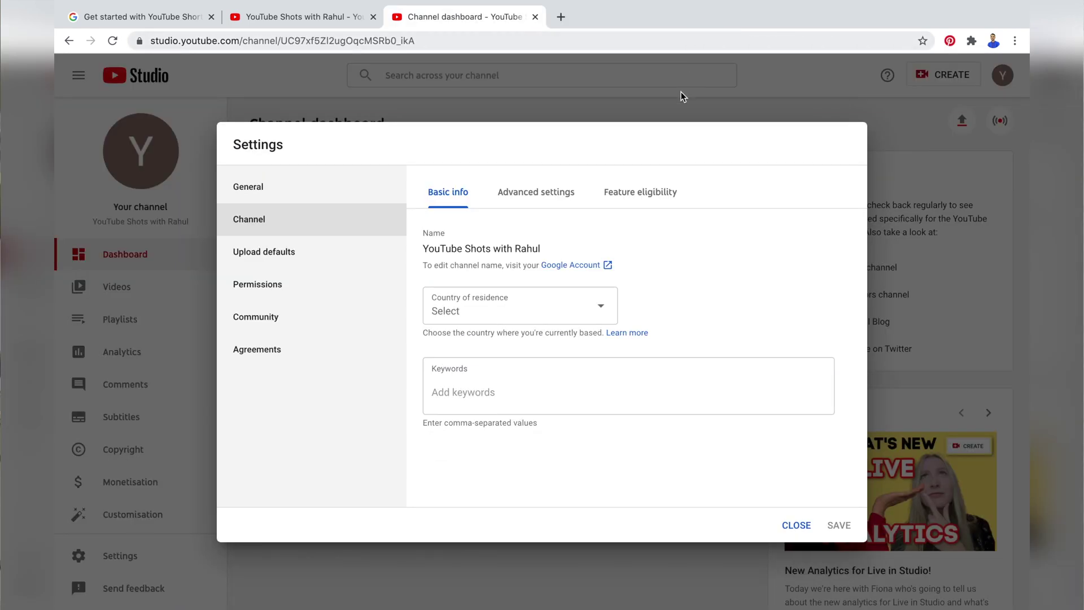
left_click(796, 525)
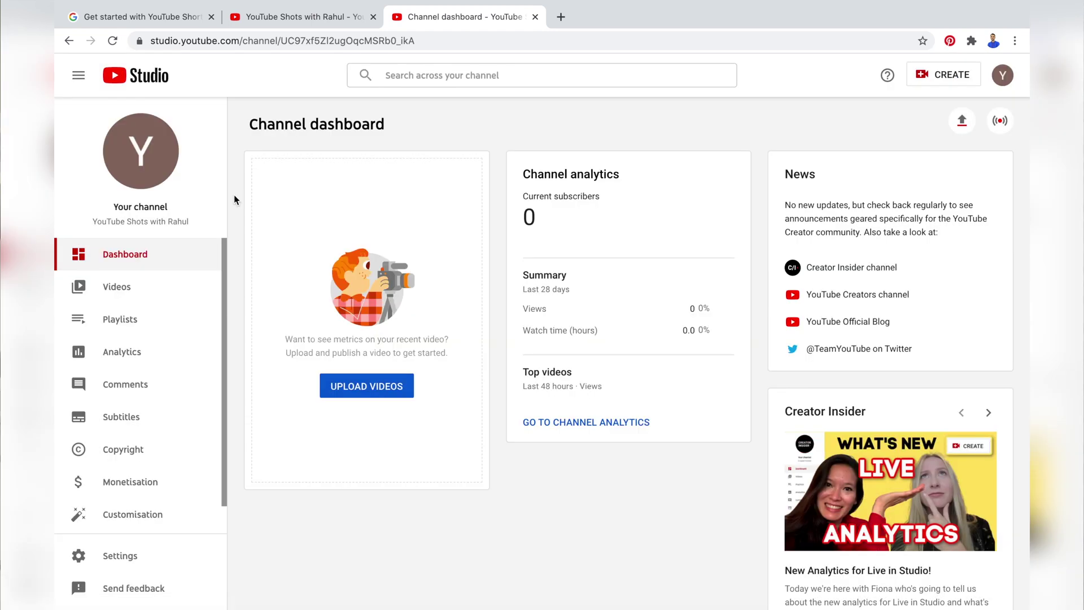
scroll(144, 390, "down", 1)
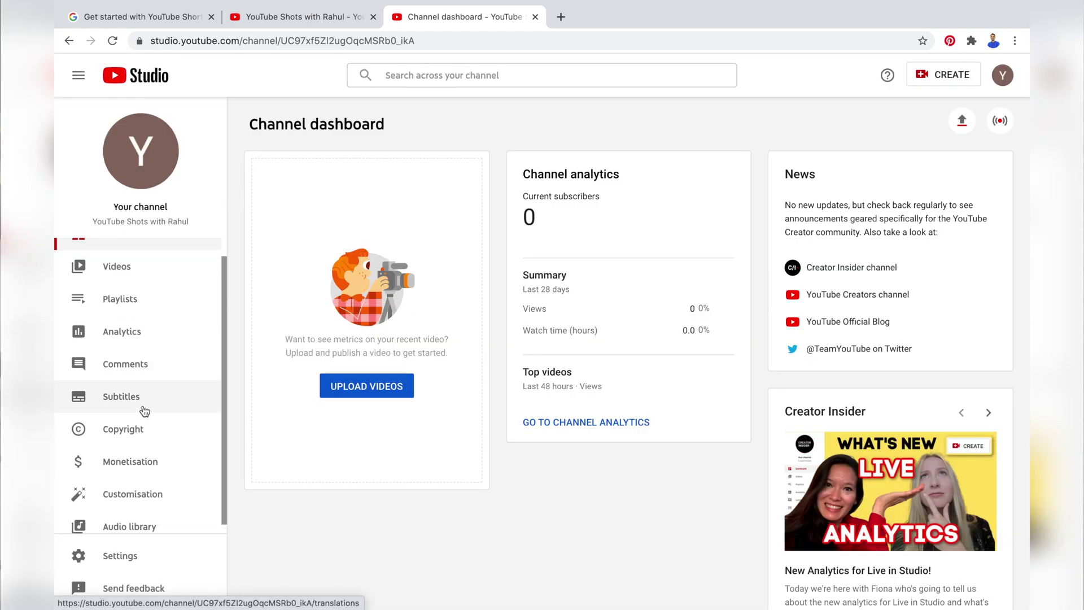
left_click(139, 494)
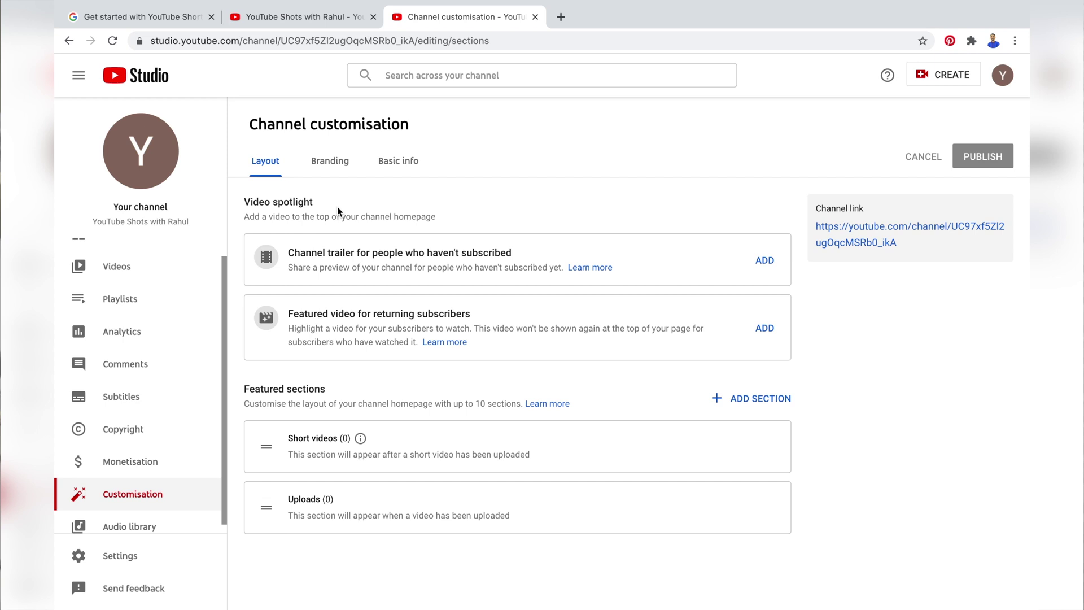
left_click(326, 165)
left_click(391, 168)
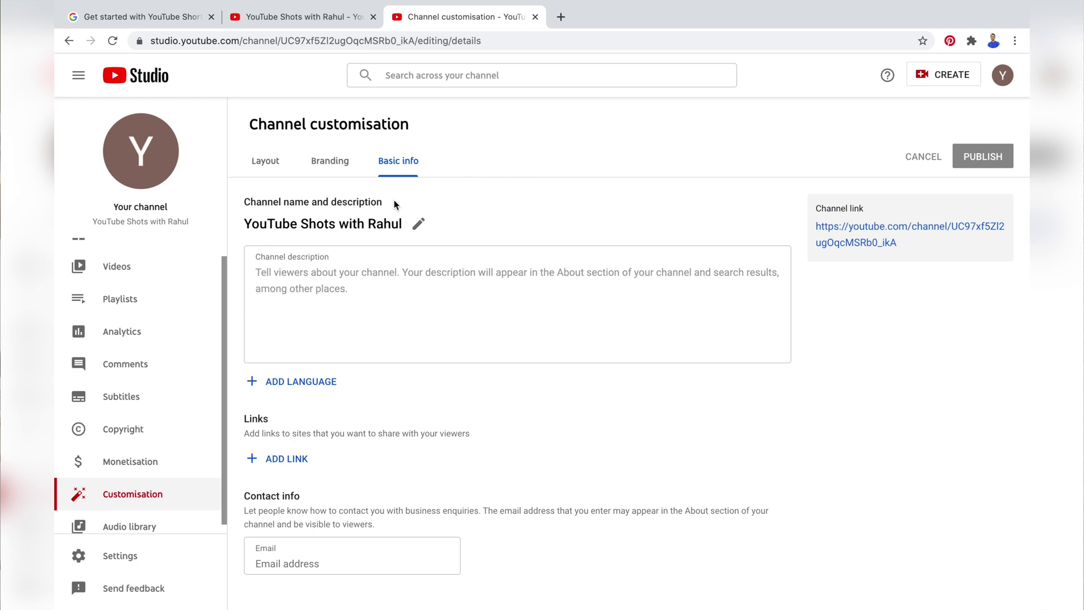
left_click(419, 225)
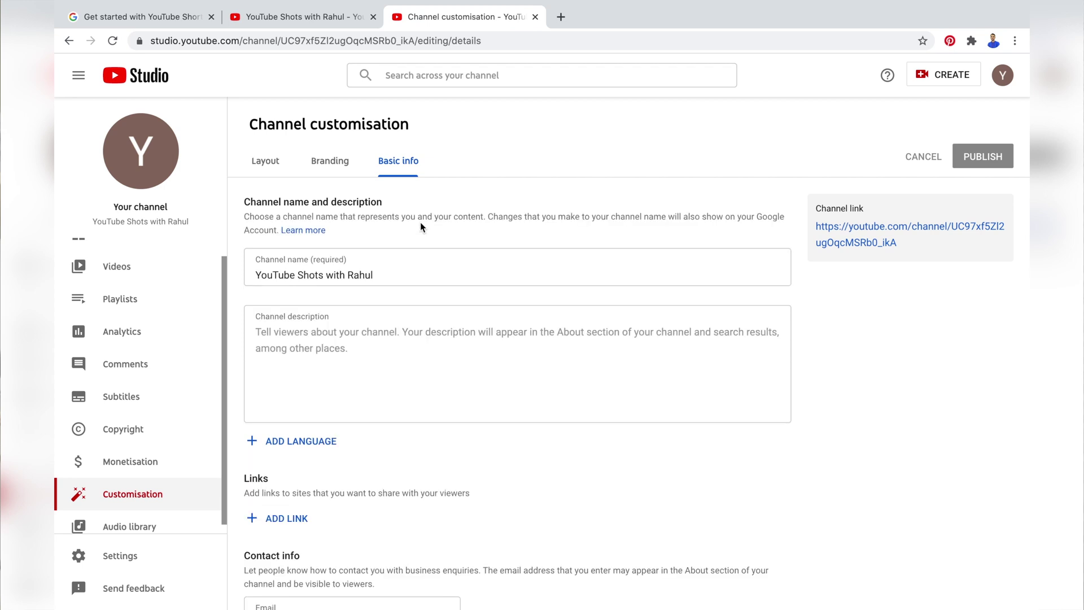
left_click(401, 271)
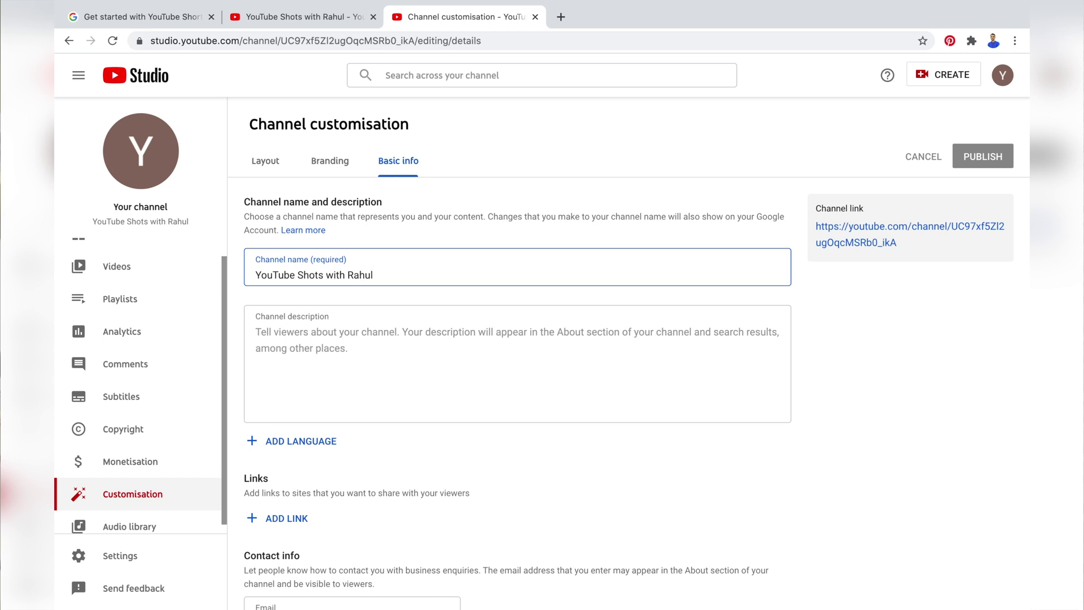
type("r")
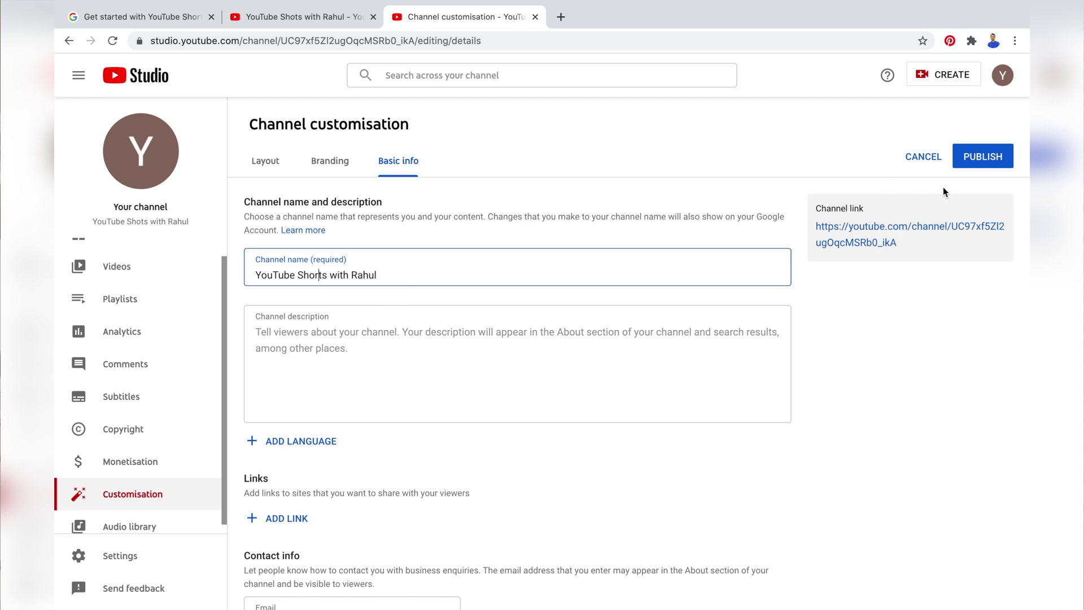
- Publish the corrected channel name 'YouTube Shorts with Rahul'
left_click(979, 161)
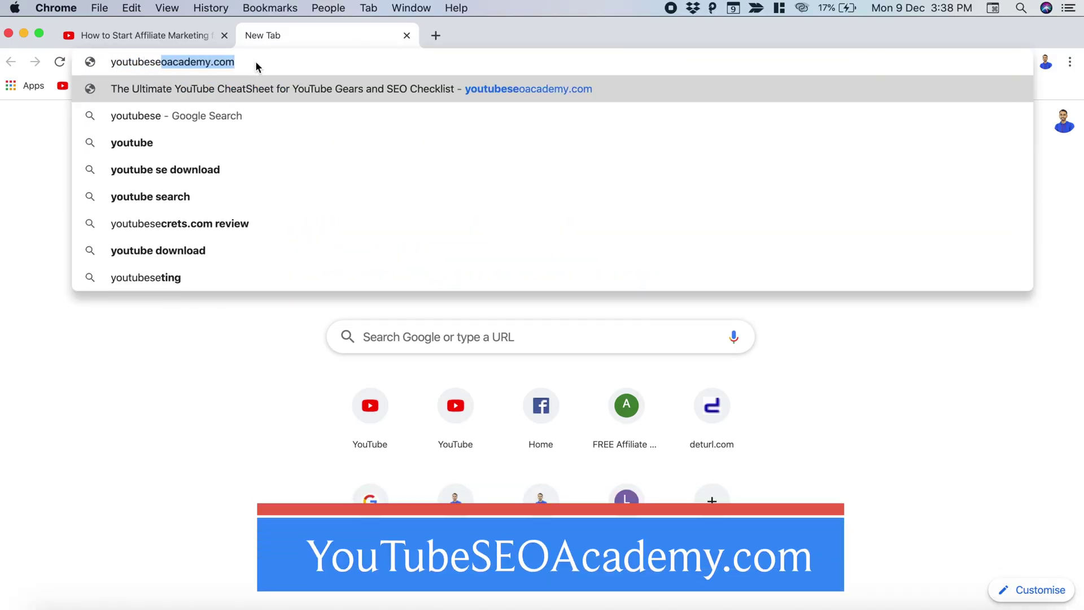
- Load youtubeseoacademy.com from the address bar suggestion
key("Return")
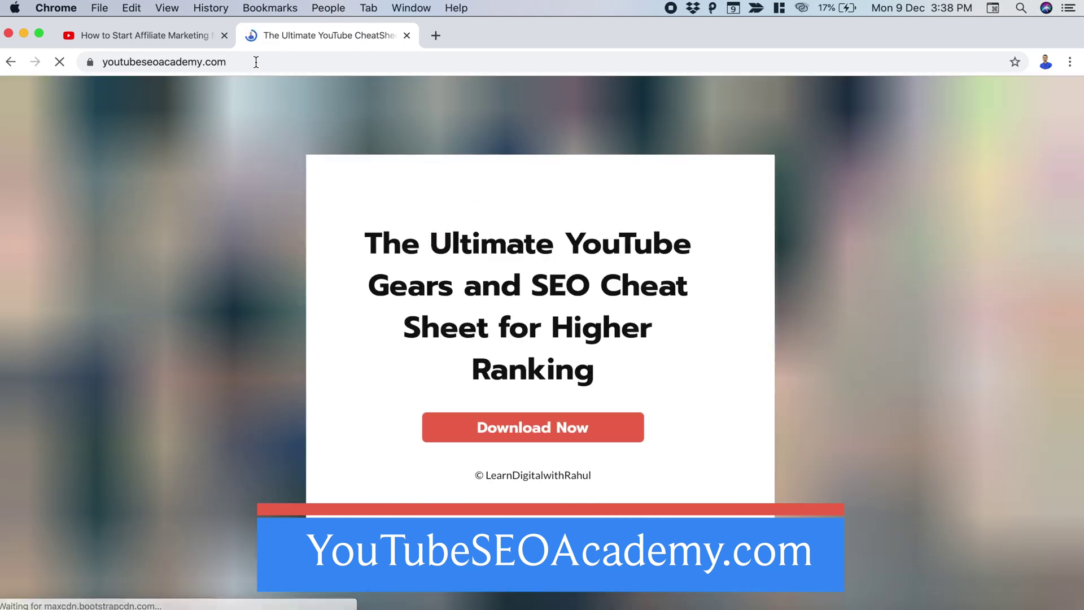